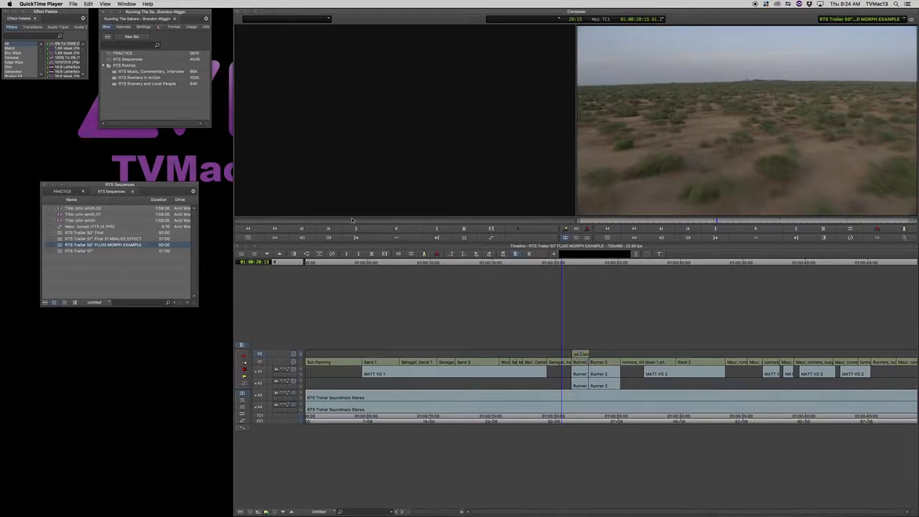
Park the timeline playhead on the Runner 2 interview clip at 01:00:23:15.
click(89, 220)
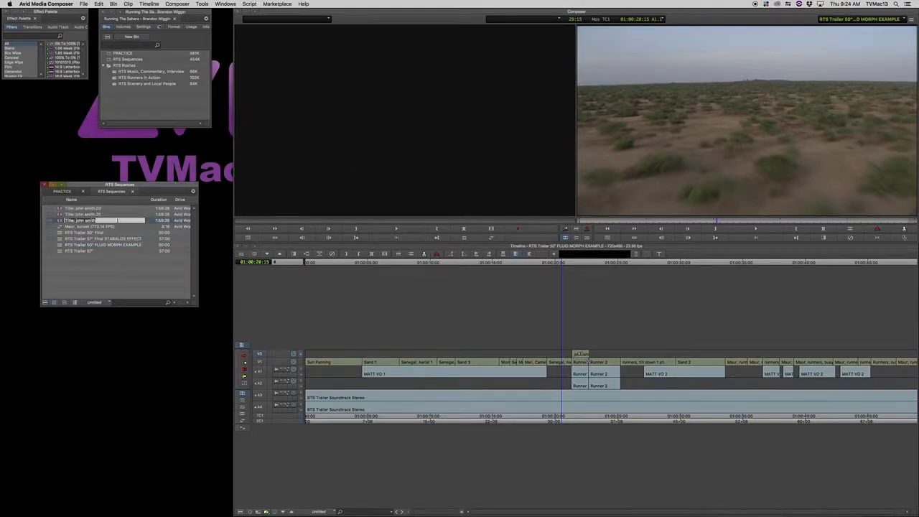
click(600, 382)
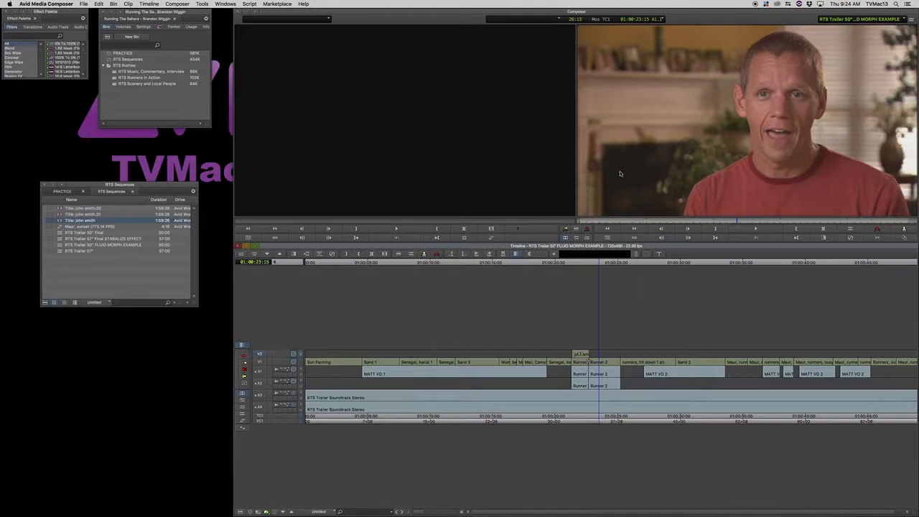
click(607, 238)
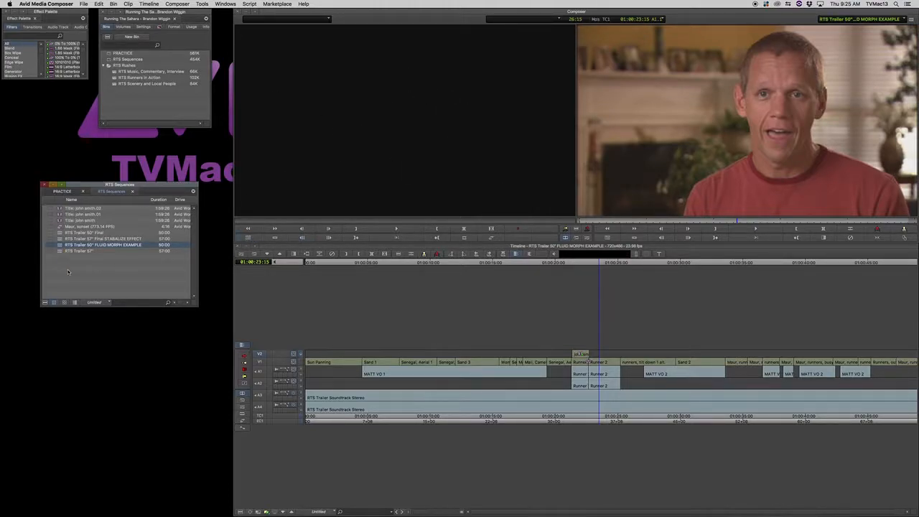
Select the sequence RTS Trailer 50" FLUID MORPH EXAMPLE in the RTS Sequences bin and examine the output options available for it.
double_click(58, 246)
click(62, 247)
right_click(62, 246)
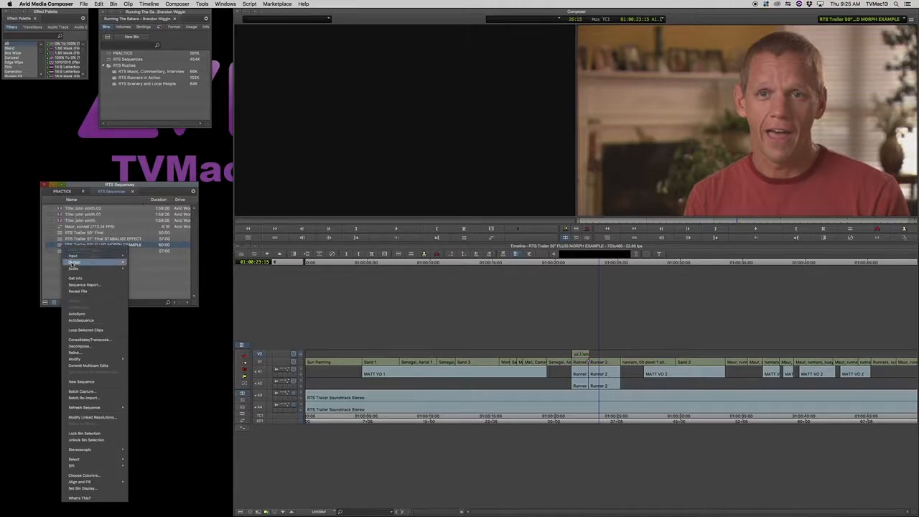
mouse_move(73, 263)
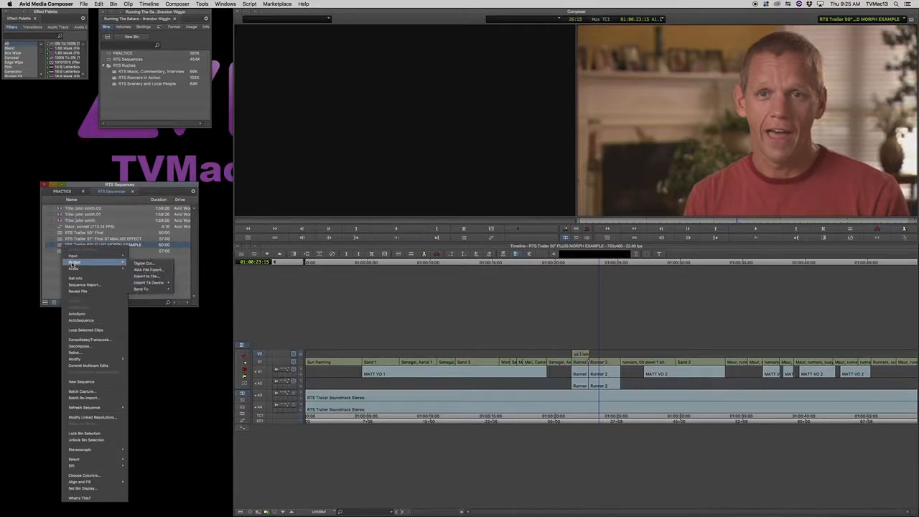
click(165, 280)
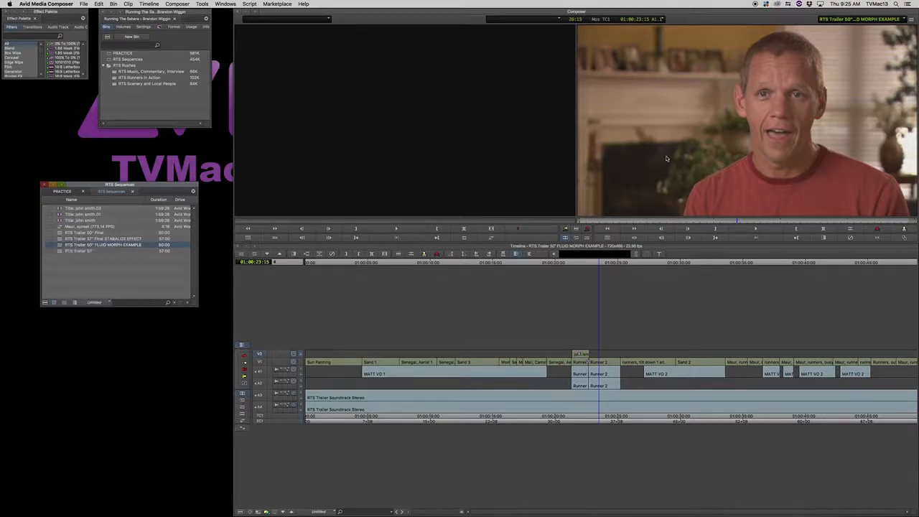
click(84, 4)
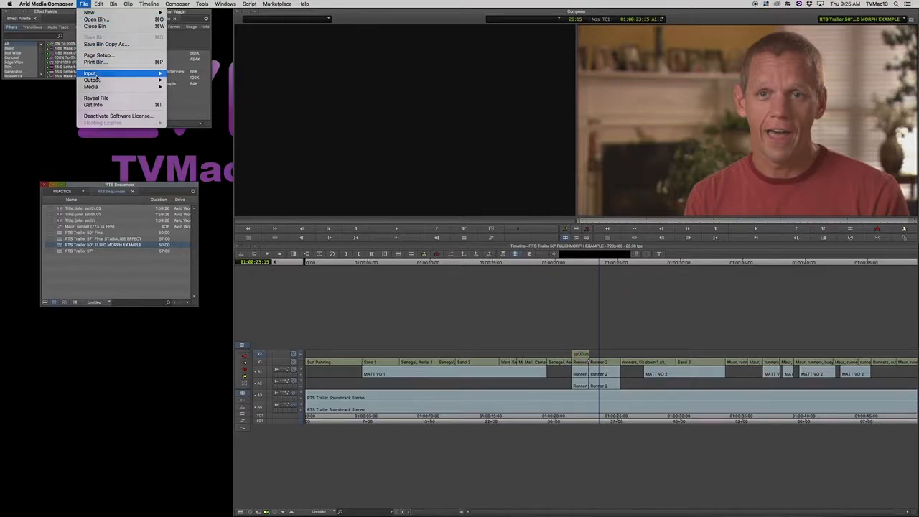
mouse_move(94, 81)
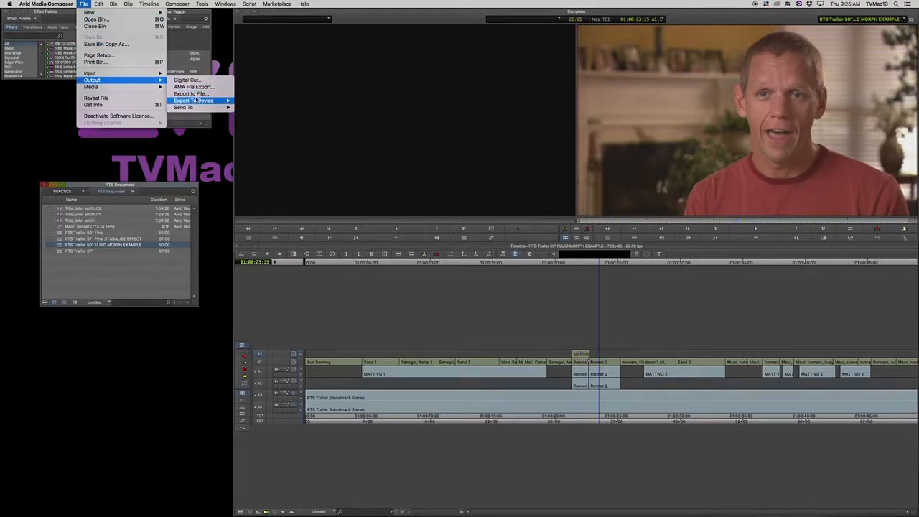
click(687, 101)
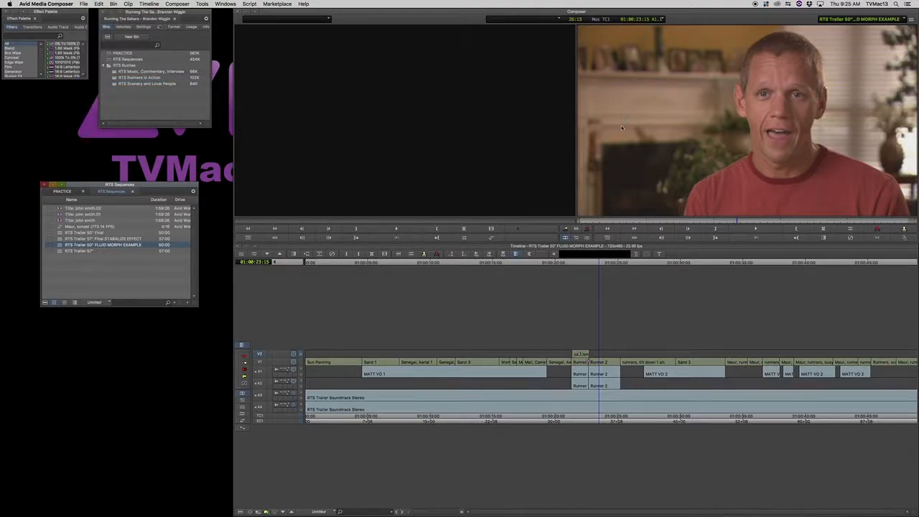
Start an export of the loaded sequence and choose Student Resources_1 > 2018 > the student's folder > VP2 on editshare-server as destination.
right_click(743, 102)
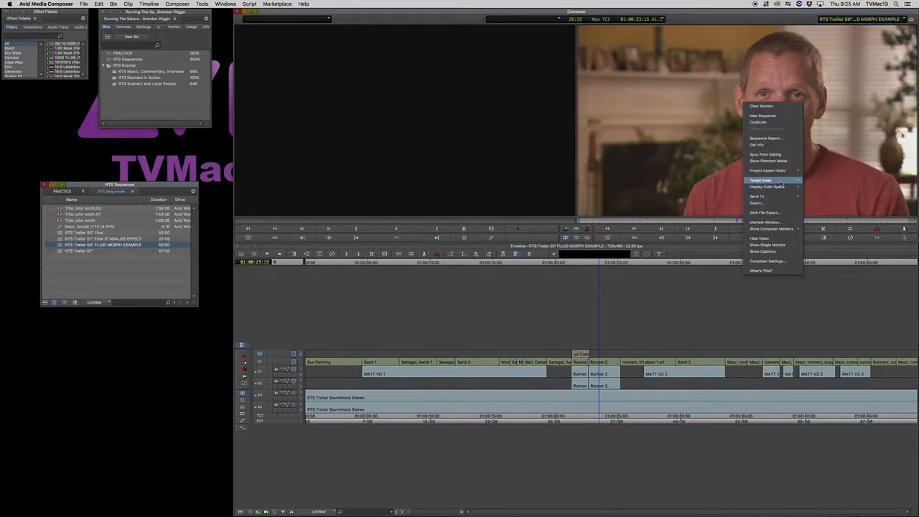
click(767, 203)
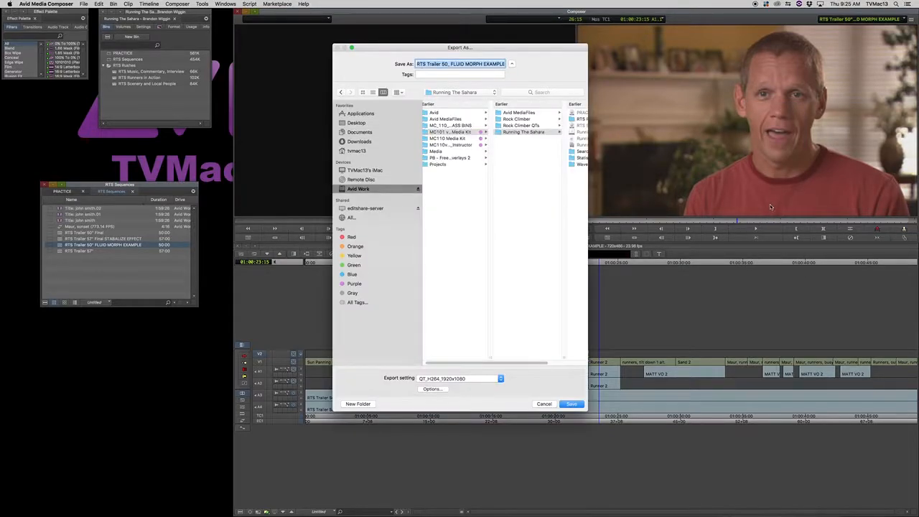
drag(472, 48, 487, 38)
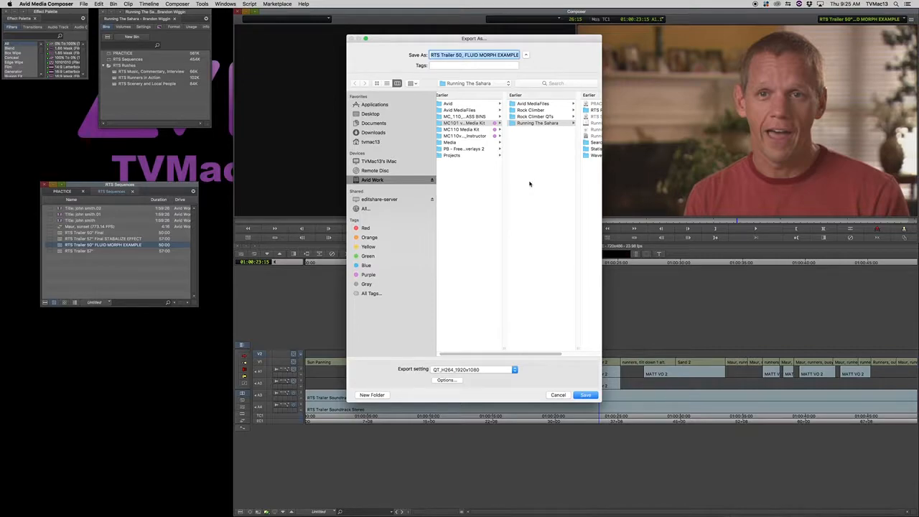
drag(527, 38, 533, 34)
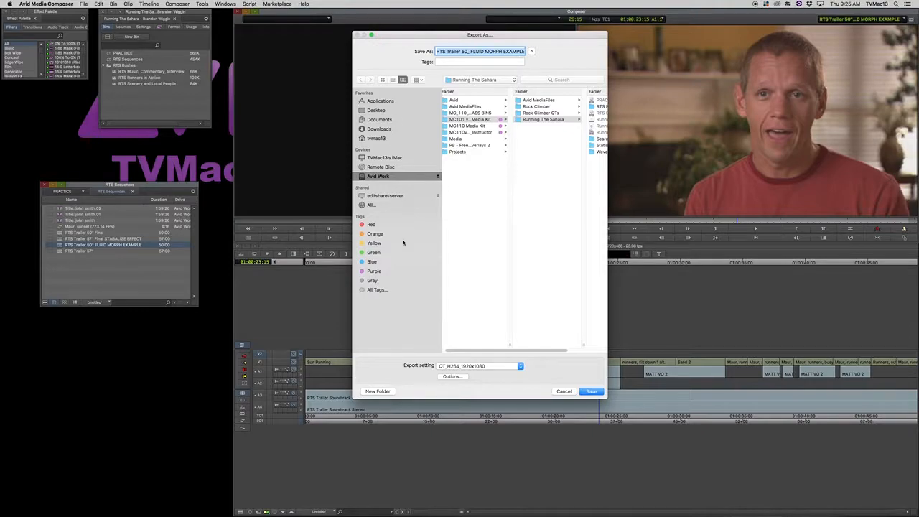
click(391, 196)
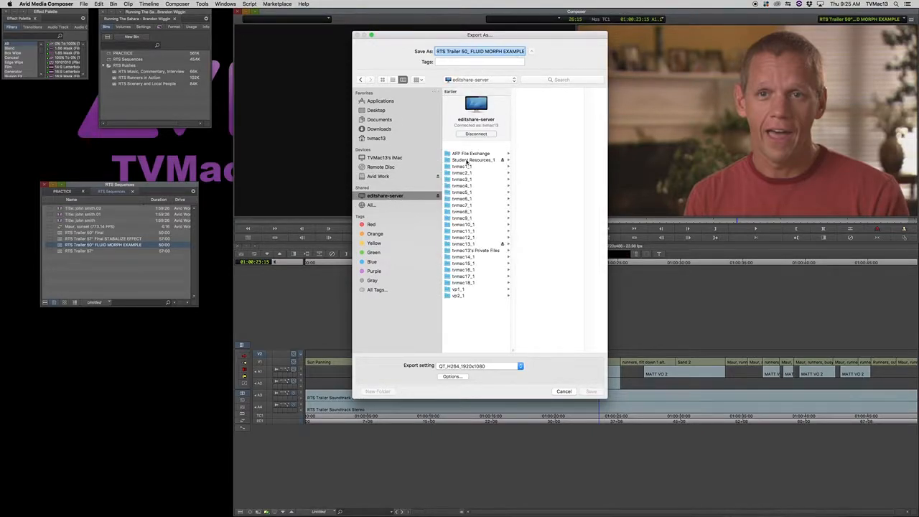
click(475, 161)
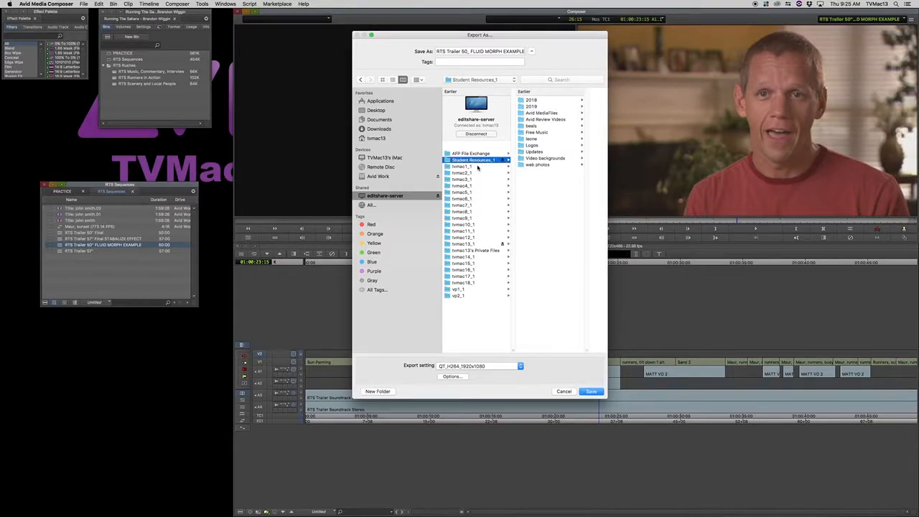
click(537, 101)
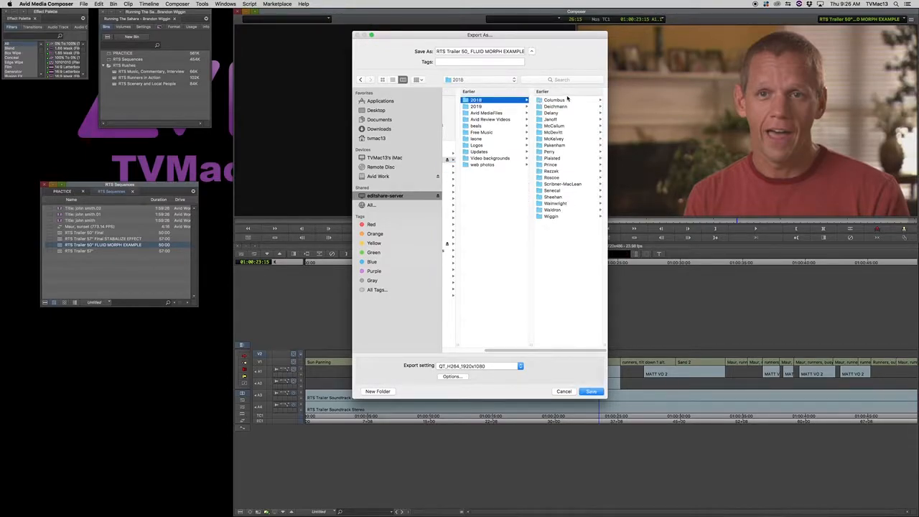
click(551, 217)
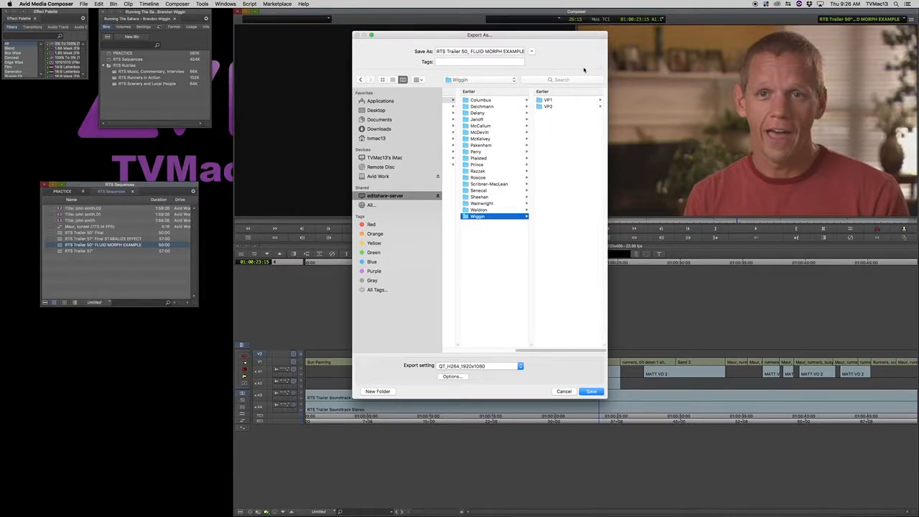
click(550, 107)
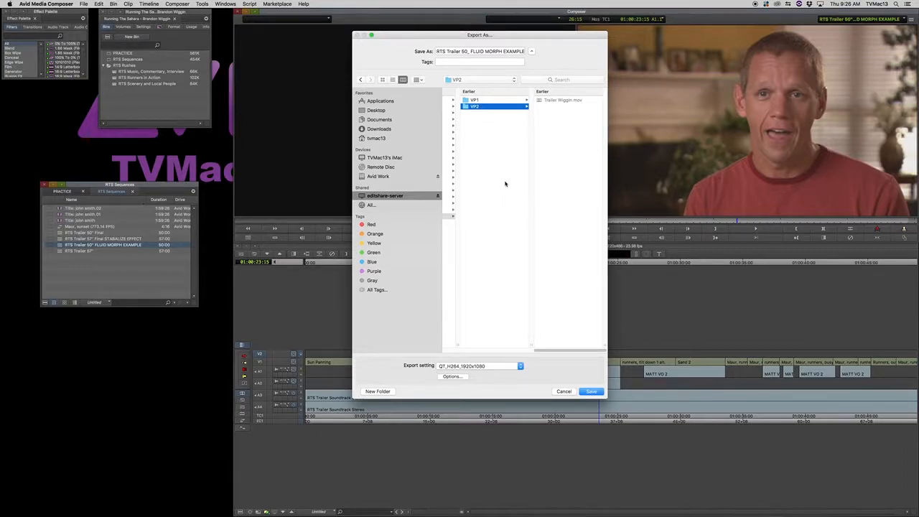
drag(543, 37, 541, 34)
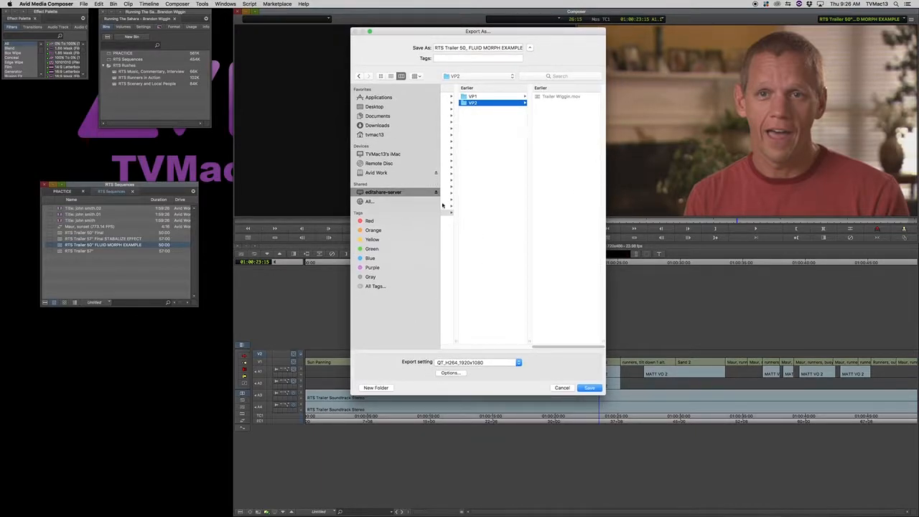
Review the options of the QT_H264_1920x1080 export setting, including Use Marks and Use Selected Tracks, and cancel the export.
click(449, 373)
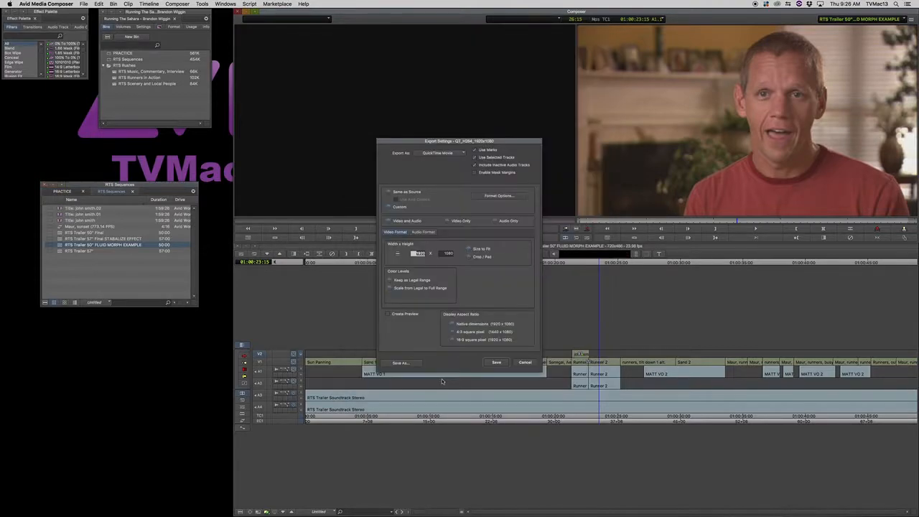
drag(483, 141, 523, 113)
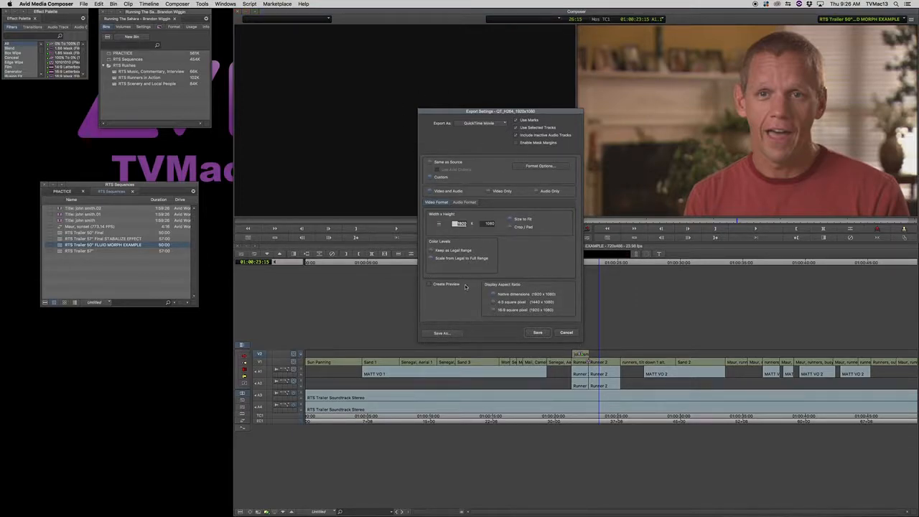
drag(529, 108, 529, 103)
click(516, 116)
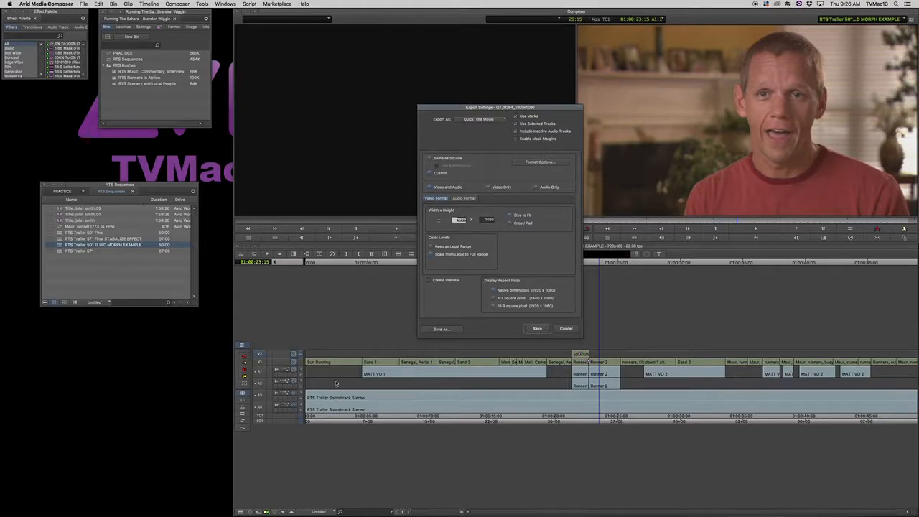
click(566, 329)
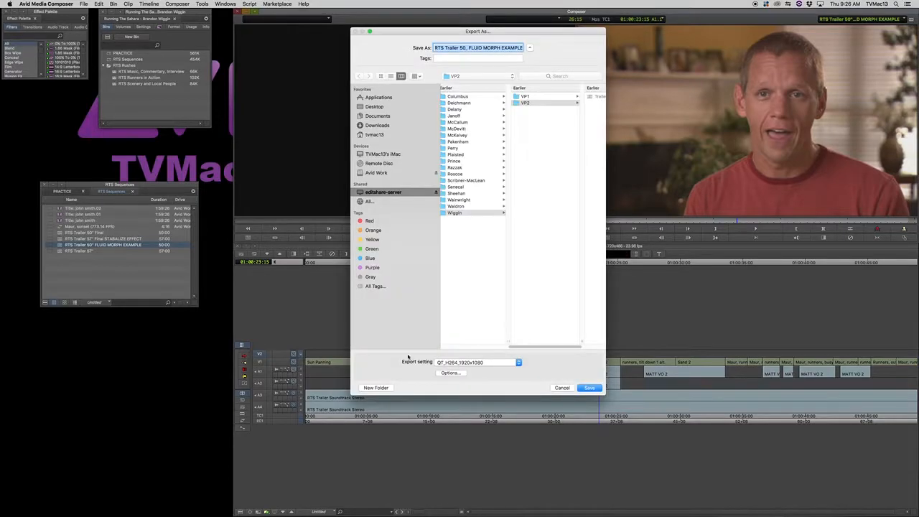
click(563, 387)
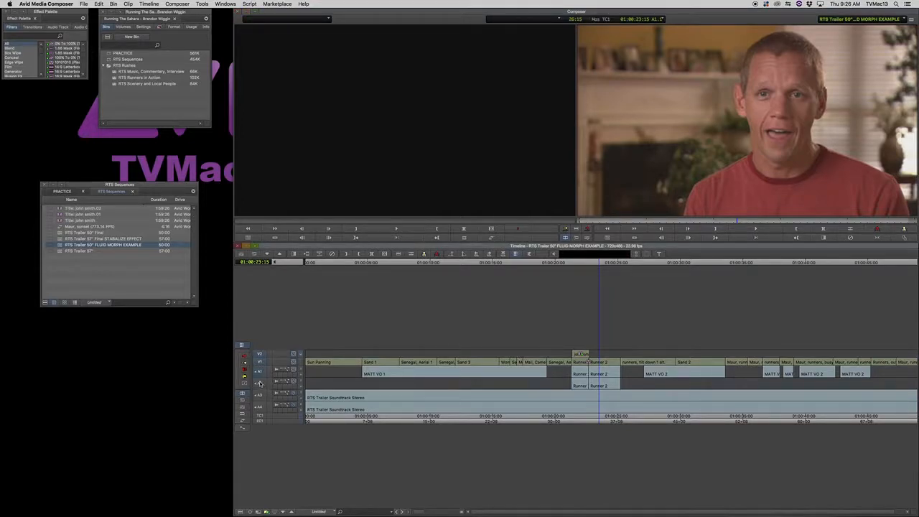
Mark an In point at the start of the sequence (01:00:00:00) and an Out point at its end (01:00:50:00).
drag(519, 378, 292, 369)
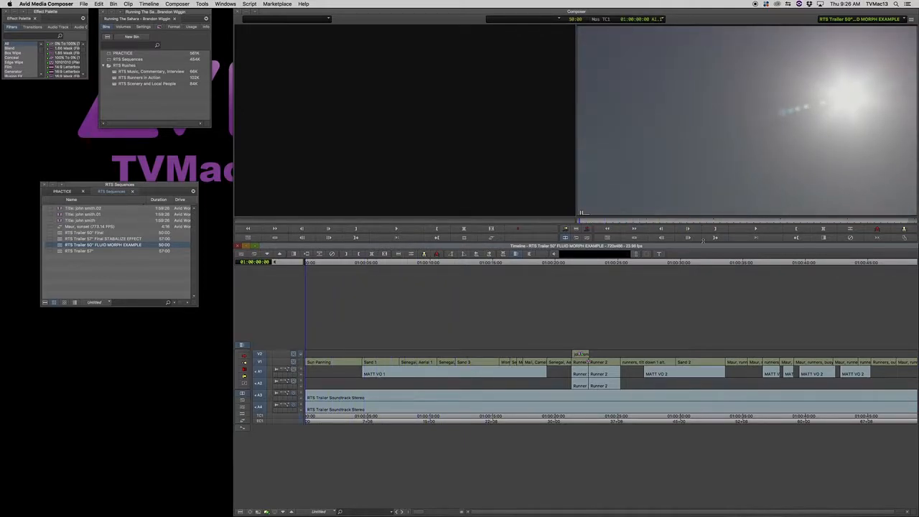
drag(402, 369, 917, 369)
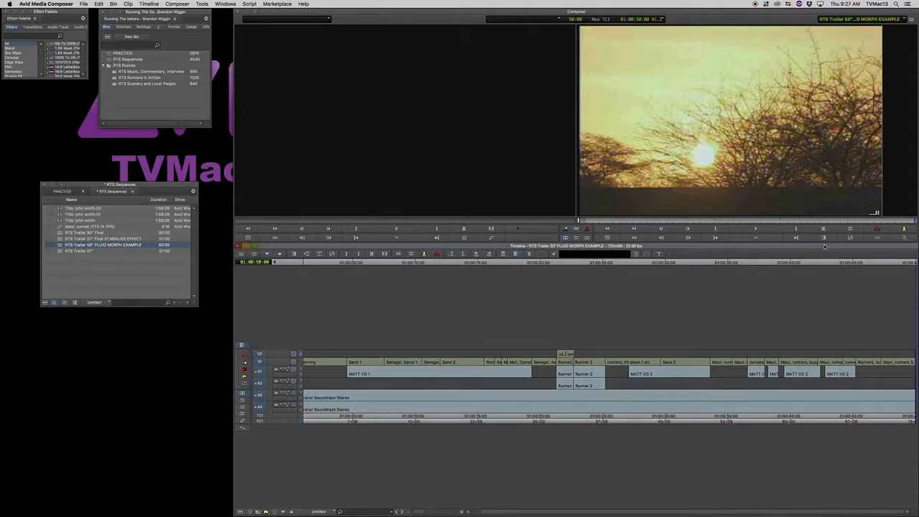
click(796, 229)
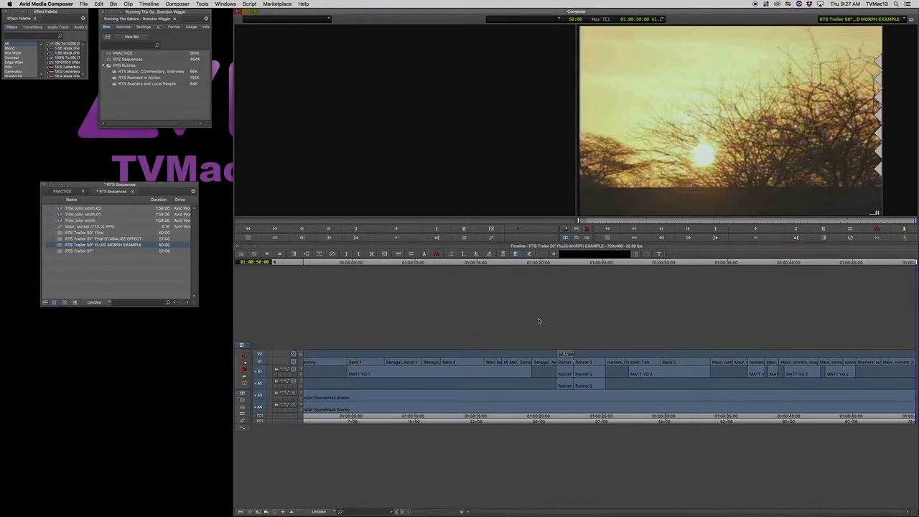
Try marking the Out point about 8 seconds into the sequence to limit the marked range to its opening clips.
drag(451, 377, 306, 369)
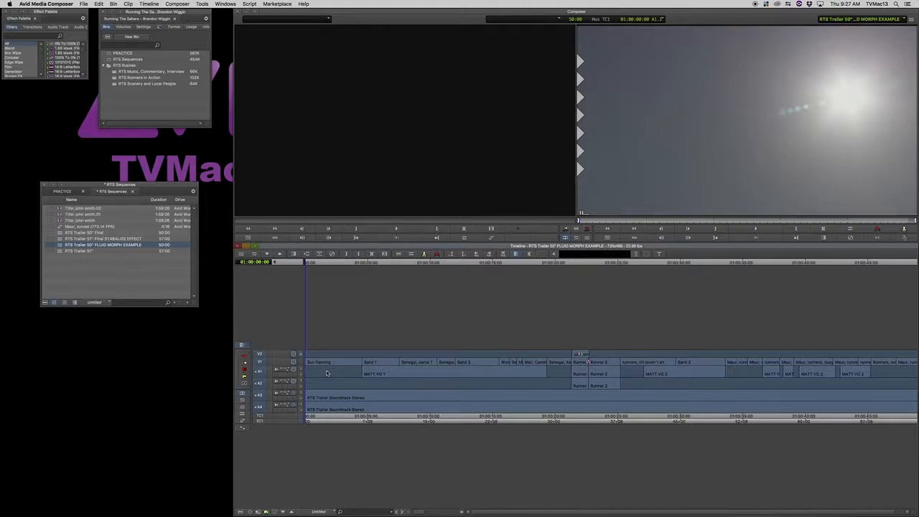
drag(354, 369, 383, 377)
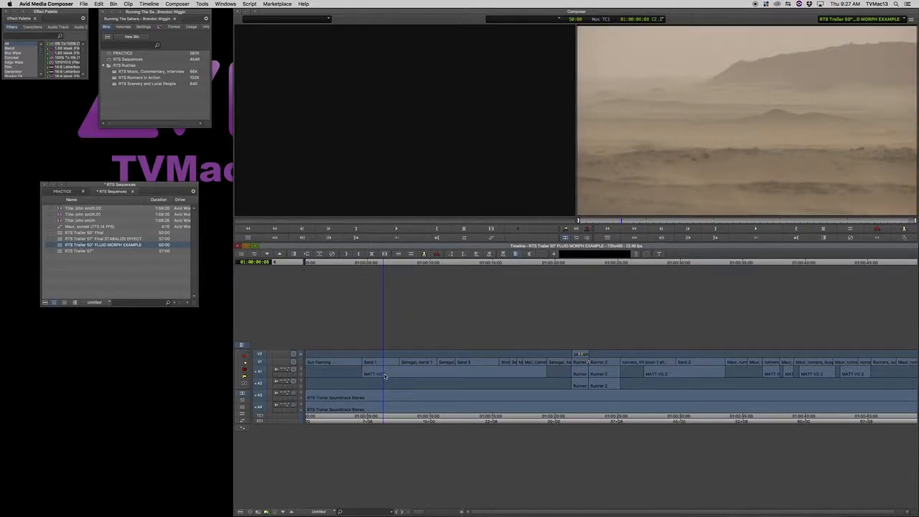
mouse_move(384, 375)
mouse_down()
mouse_move(570, 373)
mouse_move(349, 373)
mouse_move(379, 374)
mouse_up()
click(797, 230)
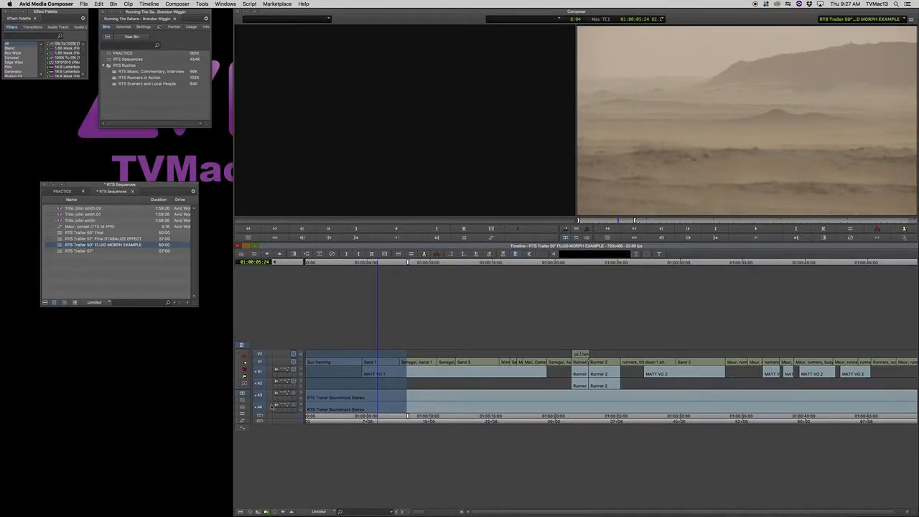
Mark the Out point at the end of the sequence again and park the playhead on the Sand 3 clip at 01:00:15:05.
drag(454, 370, 916, 366)
click(797, 228)
drag(330, 375, 495, 370)
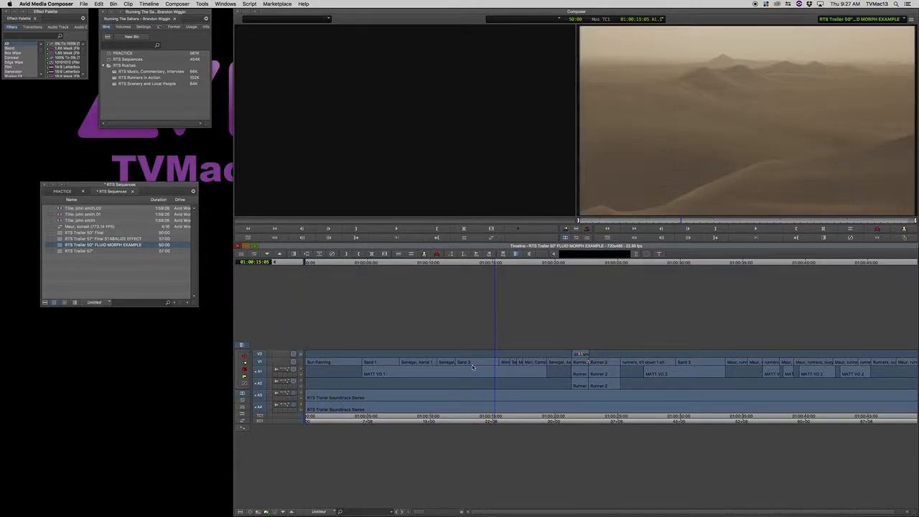
Deselect video track V2 and park the playhead on its lower-third title at 01:00:22:06.
click(259, 355)
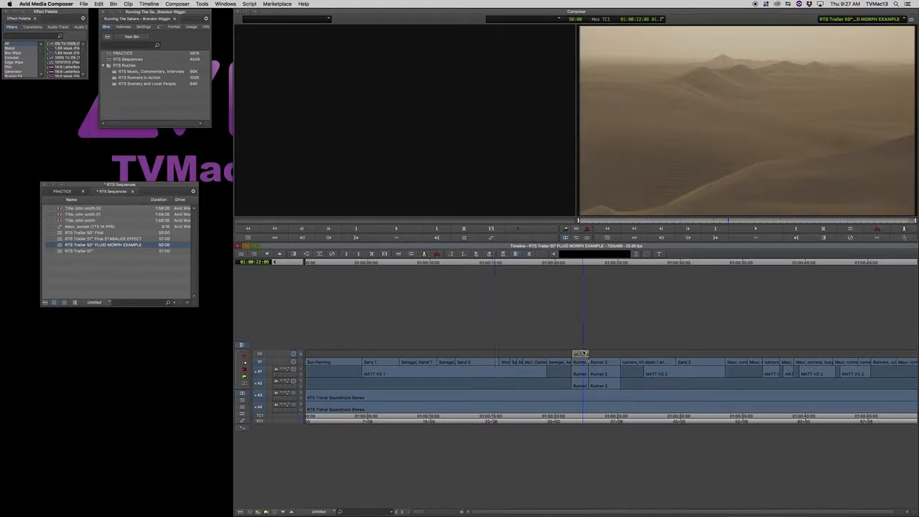
click(583, 372)
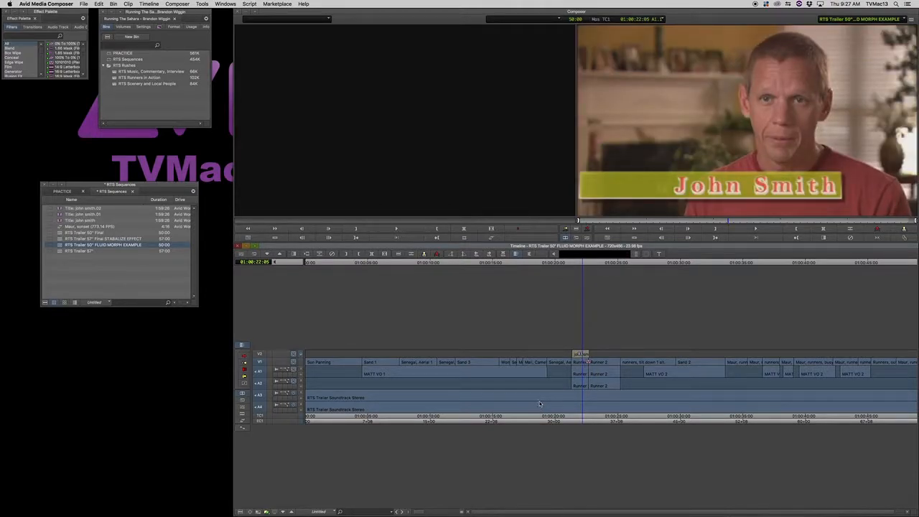
click(583, 359)
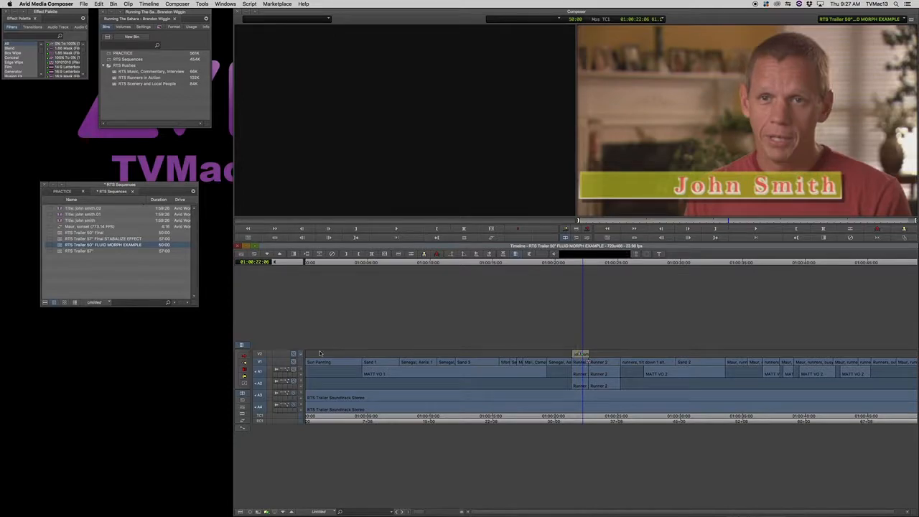
Deselect the soundtrack tracks A3 and A4 and move the playhead to about 01:00:31.
click(259, 395)
click(259, 407)
drag(507, 383, 579, 388)
drag(374, 403, 704, 404)
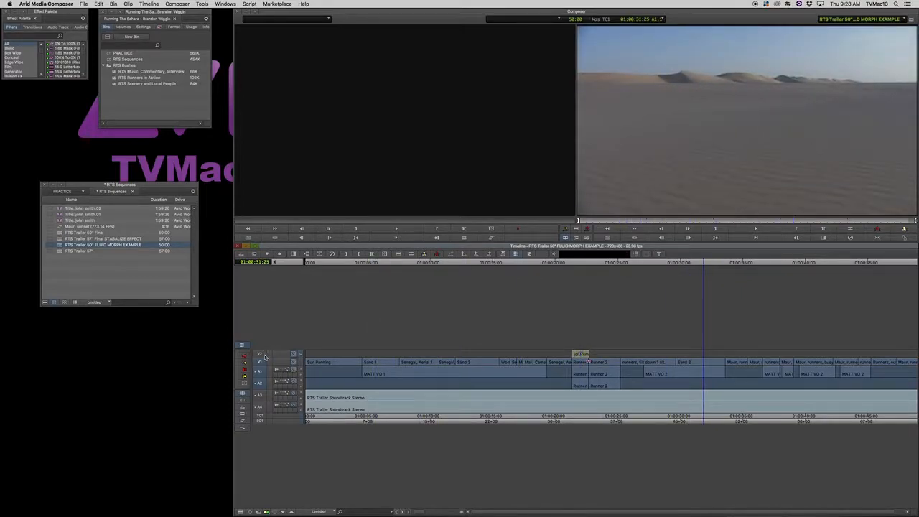
Reselect the soundtrack tracks A3 and A4 and return the playhead to the start of the sequence.
click(259, 394)
click(260, 406)
drag(384, 396, 228, 410)
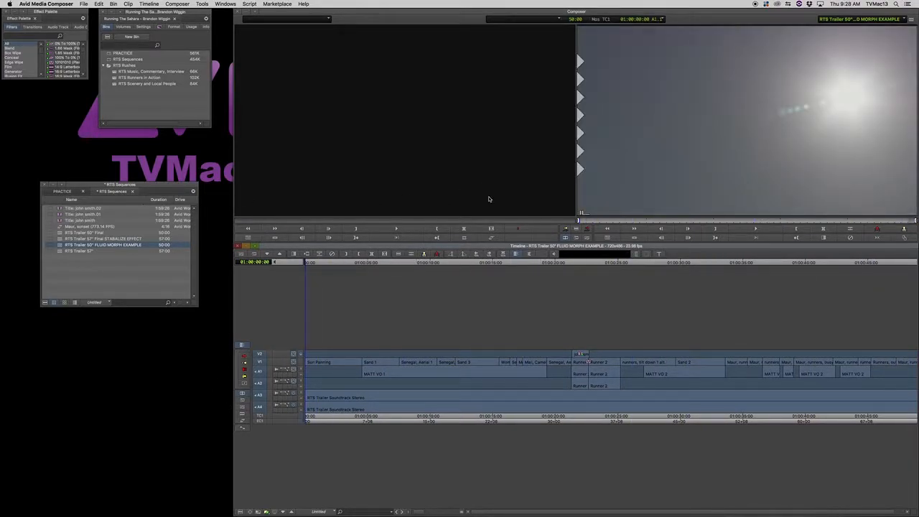
Begin exporting the sequence from the record monitor and open the options of the QT_H264_1920x1080 export setting.
right_click(735, 134)
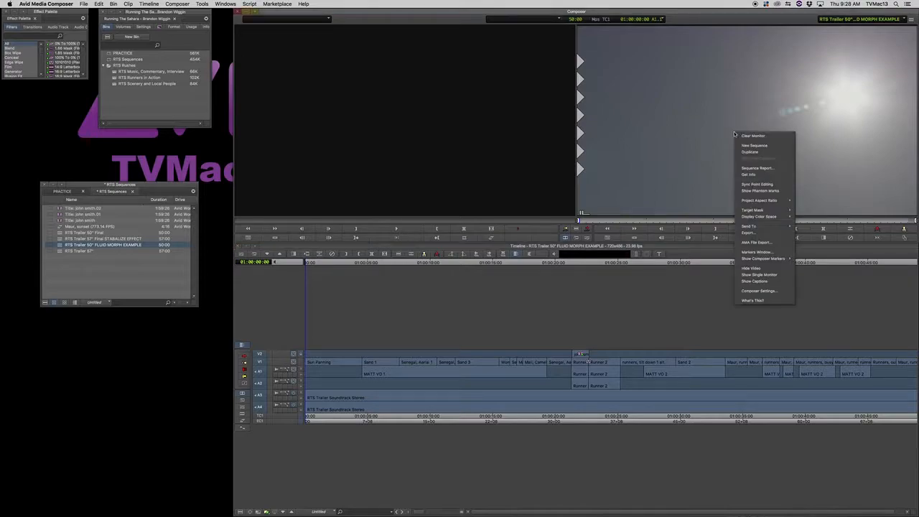
click(759, 234)
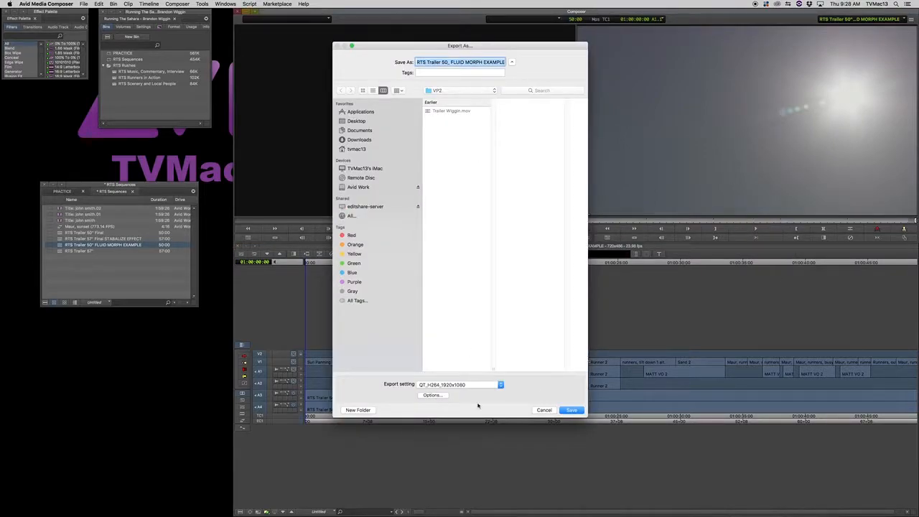
click(431, 394)
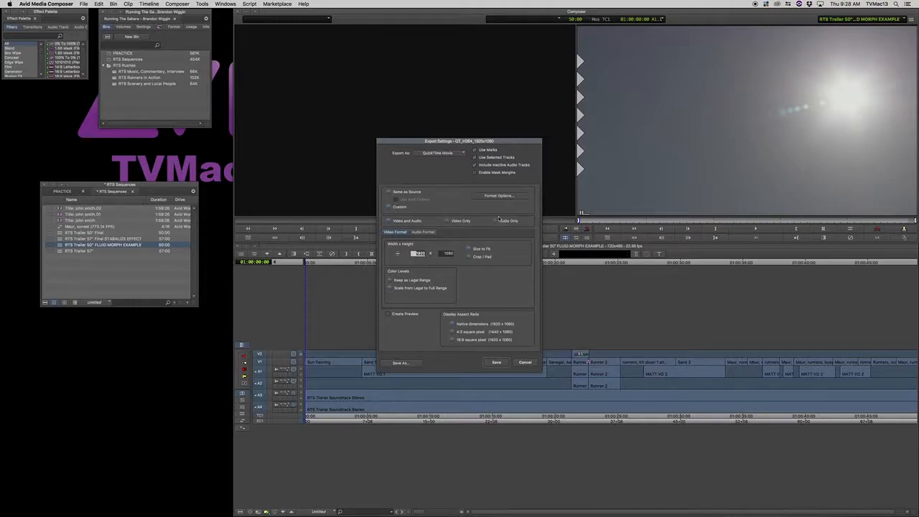
drag(455, 142, 454, 132)
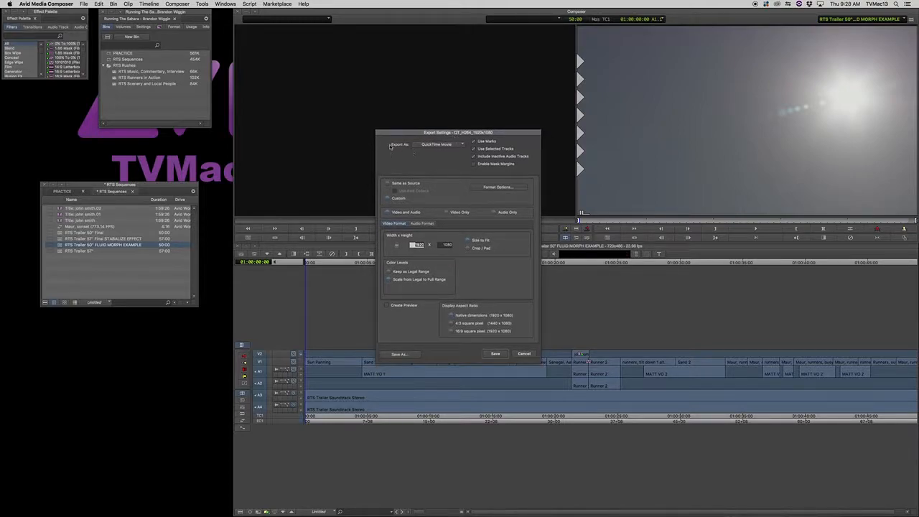
Change the export type to Graphic and look through the available graphic formats without choosing another one.
click(437, 144)
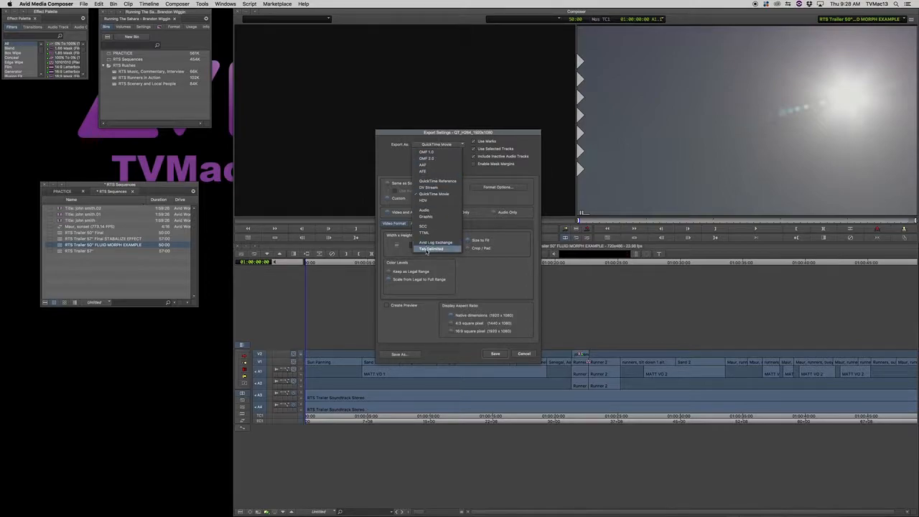
click(432, 218)
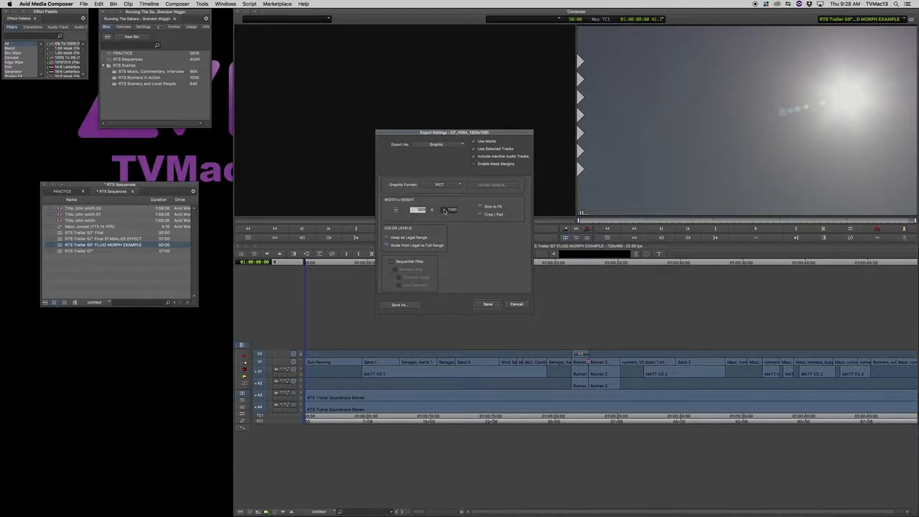
click(449, 185)
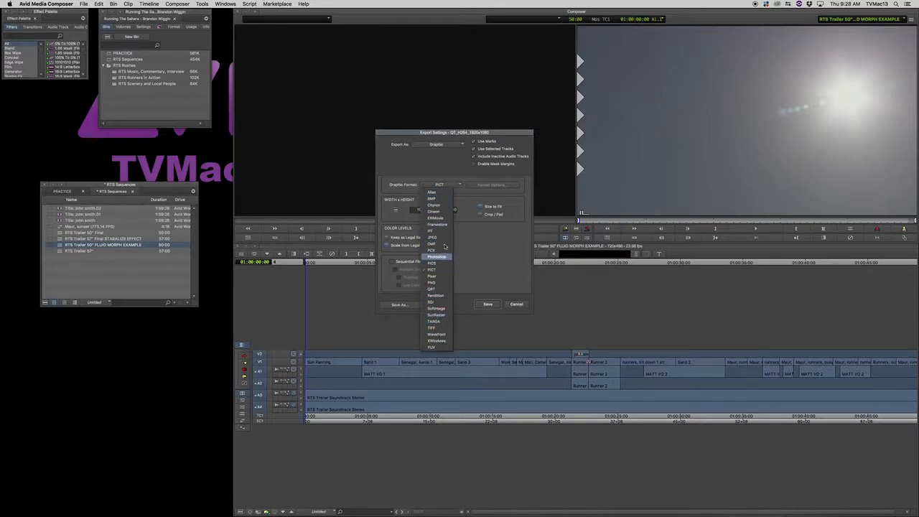
click(457, 136)
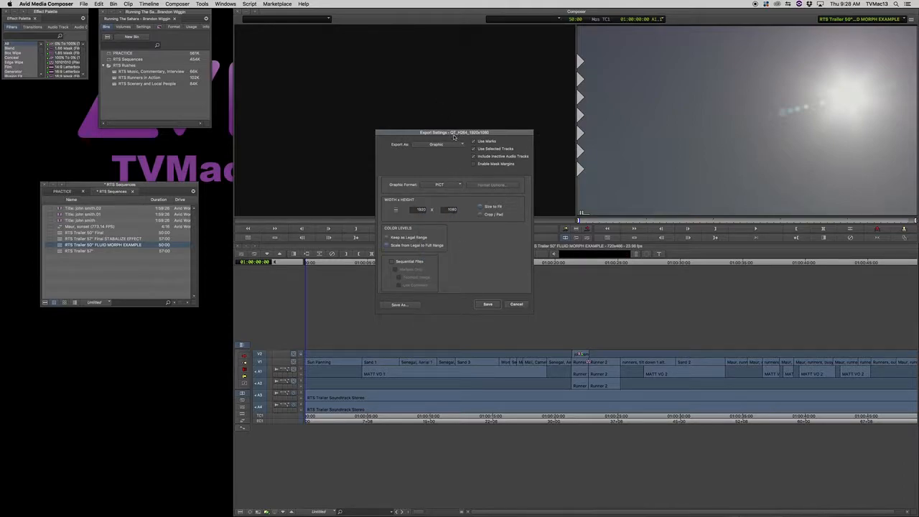
Try the Audio export type to view its options and set the type back to QuickTime Movie.
click(454, 146)
click(441, 210)
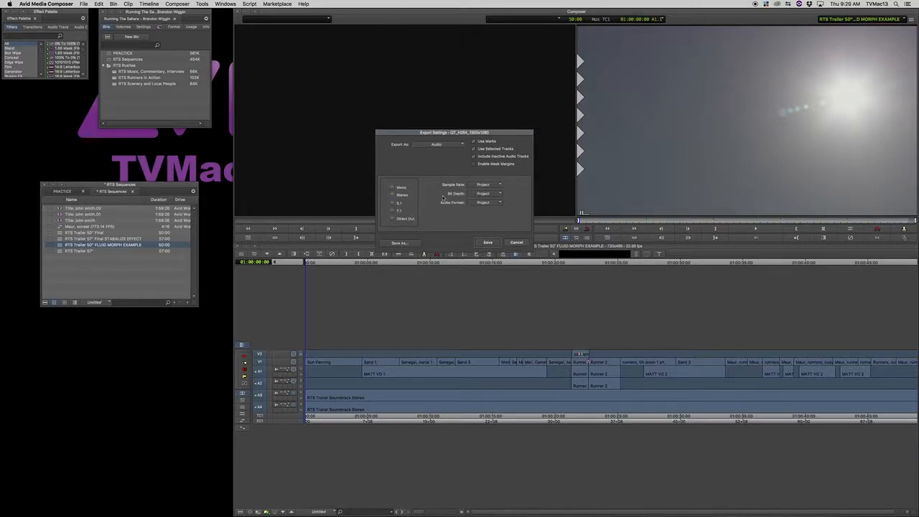
click(452, 145)
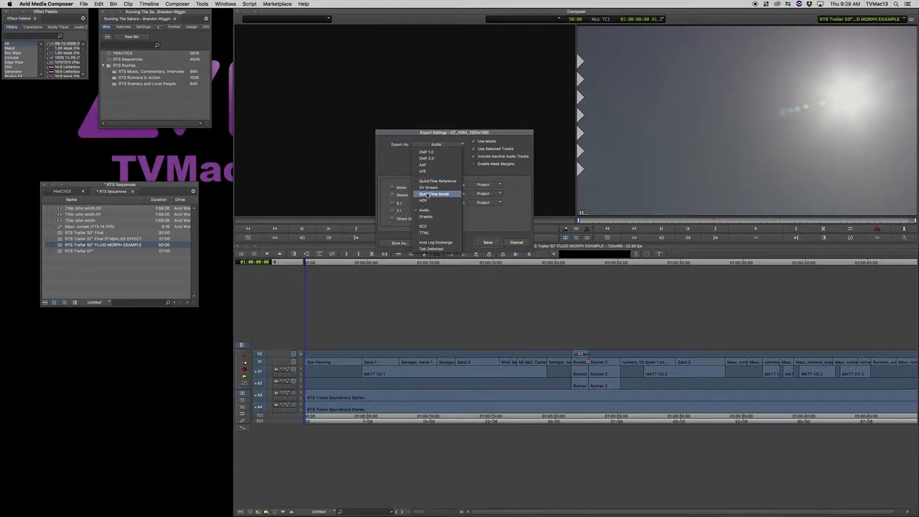
click(429, 194)
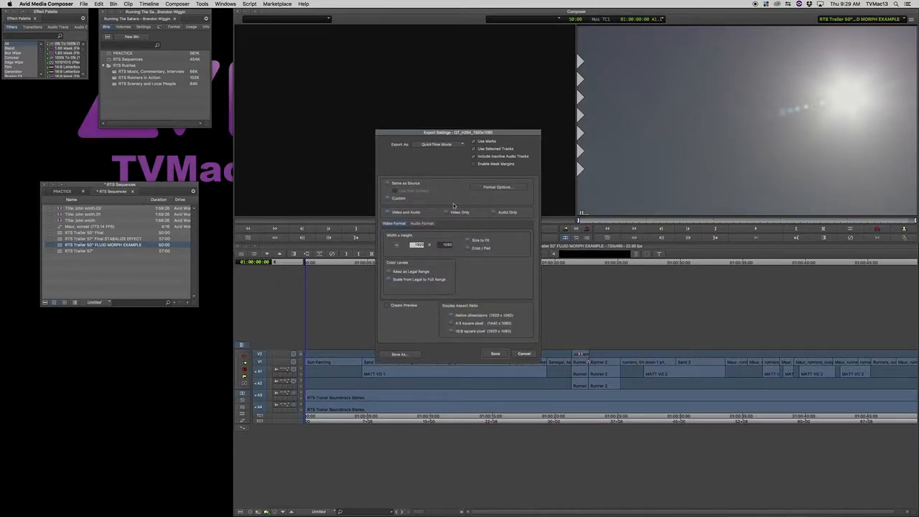
Compare the Same as Source and Custom options, ending on Custom, and look through the preset frame sizes.
click(391, 184)
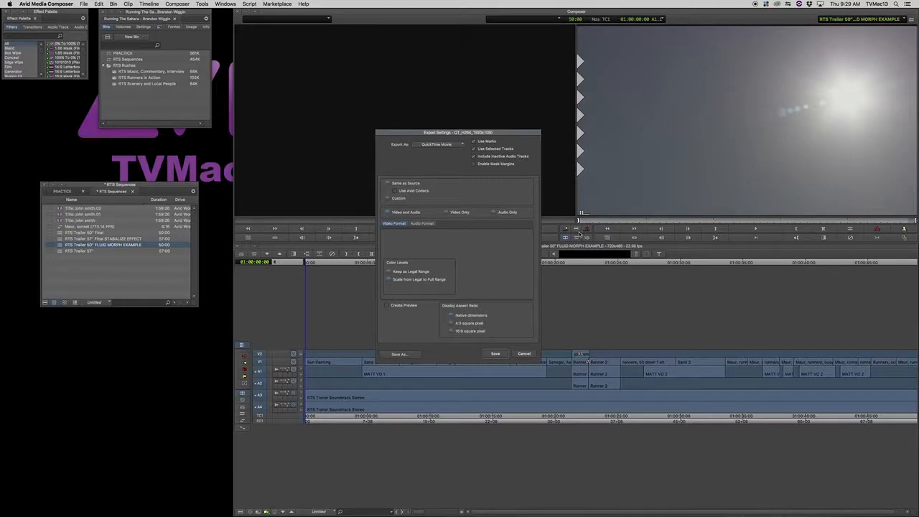
click(389, 199)
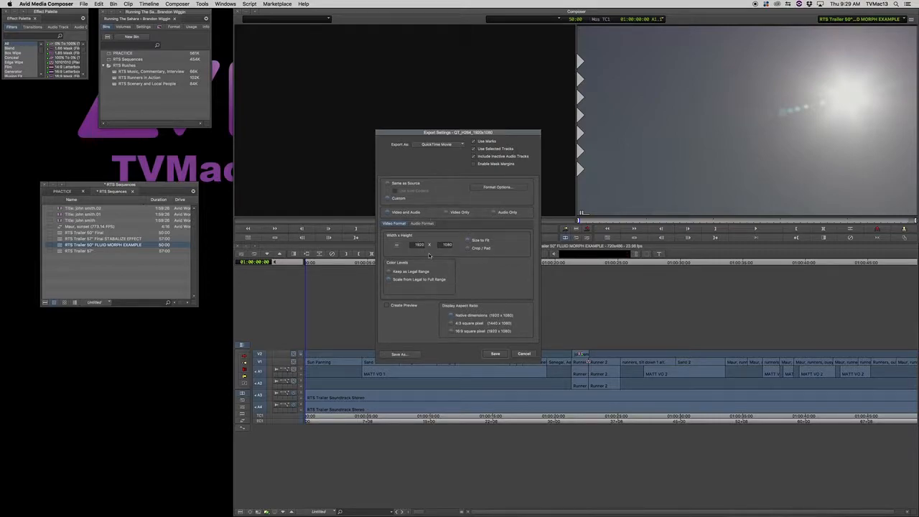
click(388, 184)
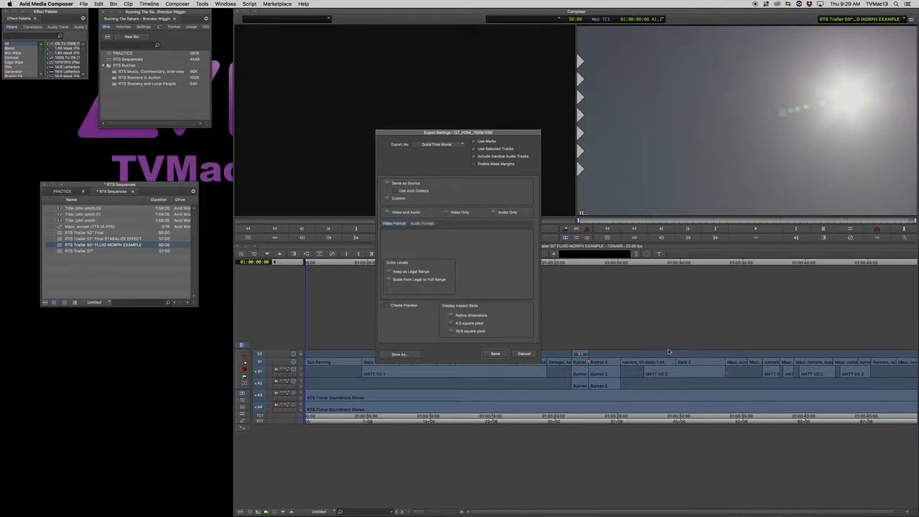
click(388, 199)
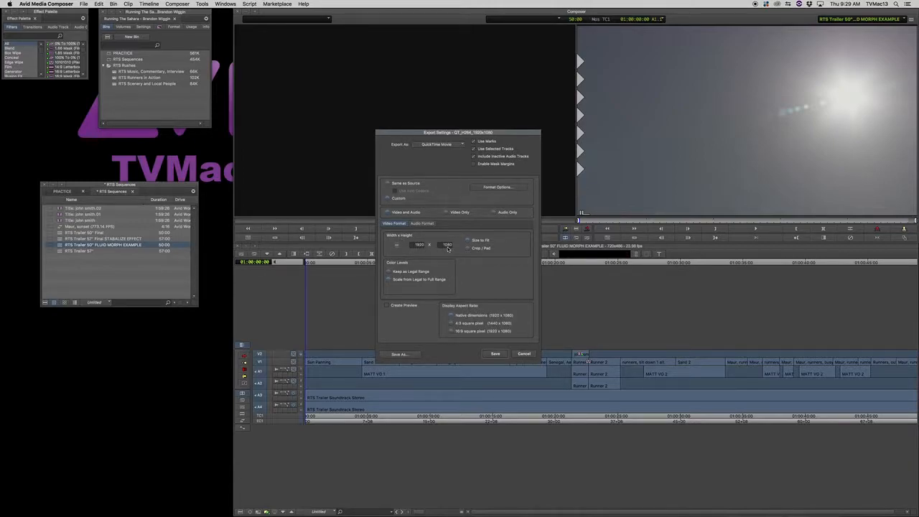
click(397, 245)
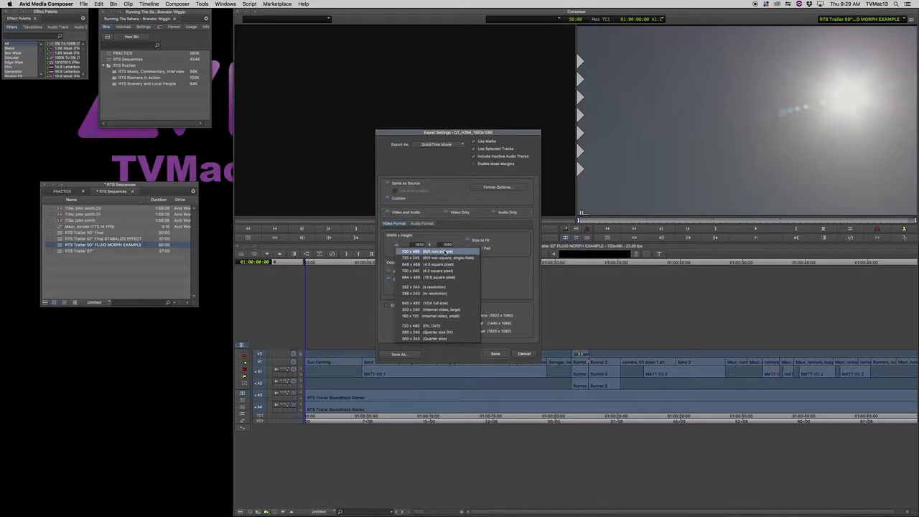
click(502, 275)
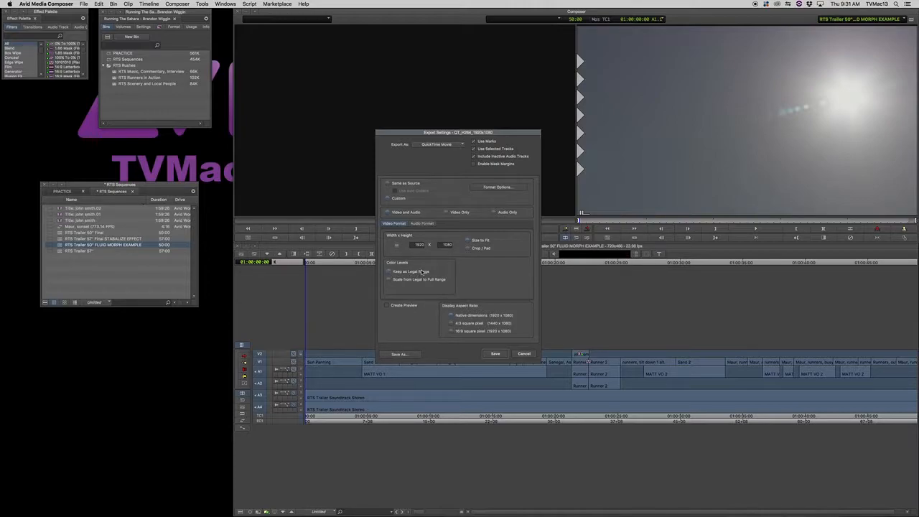
Set color levels to Scale from Legal to Full Range and the movie's video compression to H.264 at High quality.
click(389, 280)
click(495, 188)
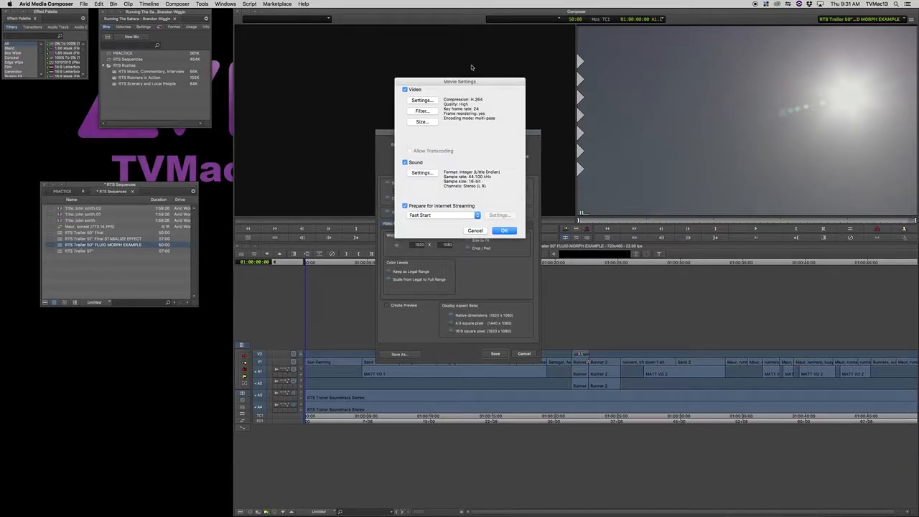
drag(474, 82, 490, 92)
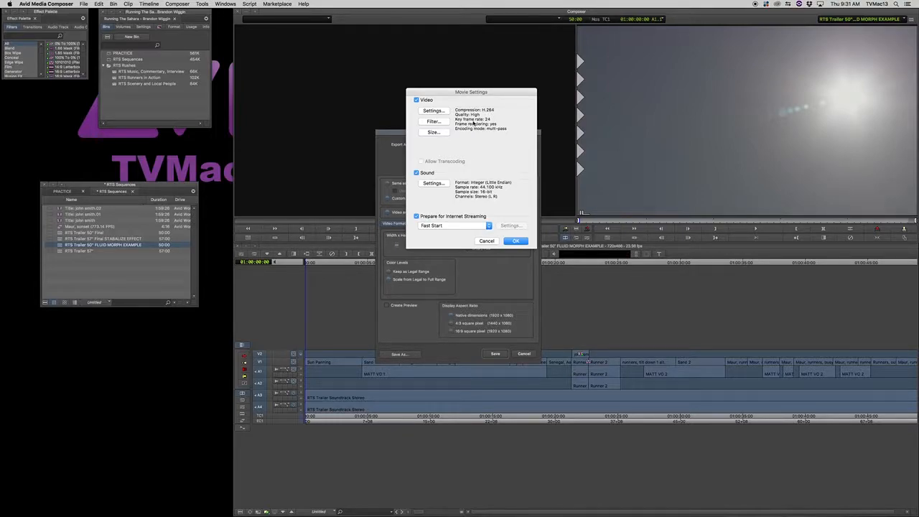
click(434, 111)
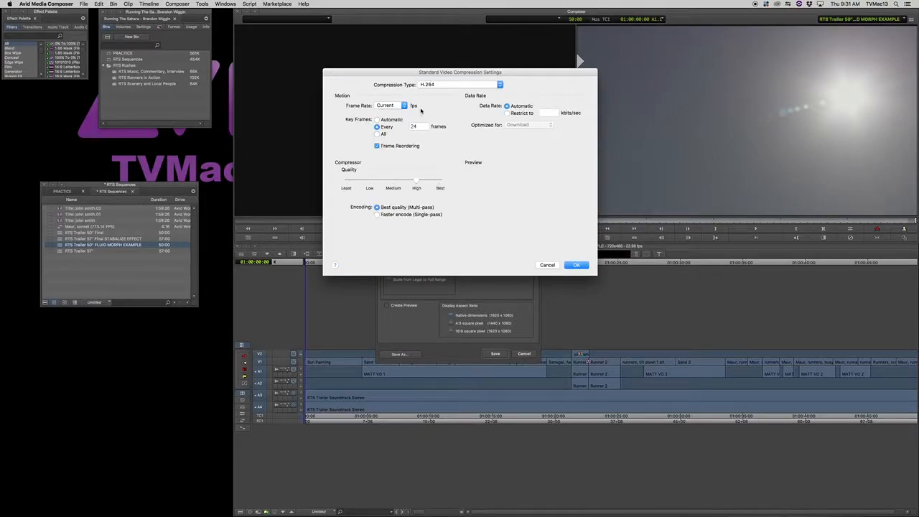
click(439, 86)
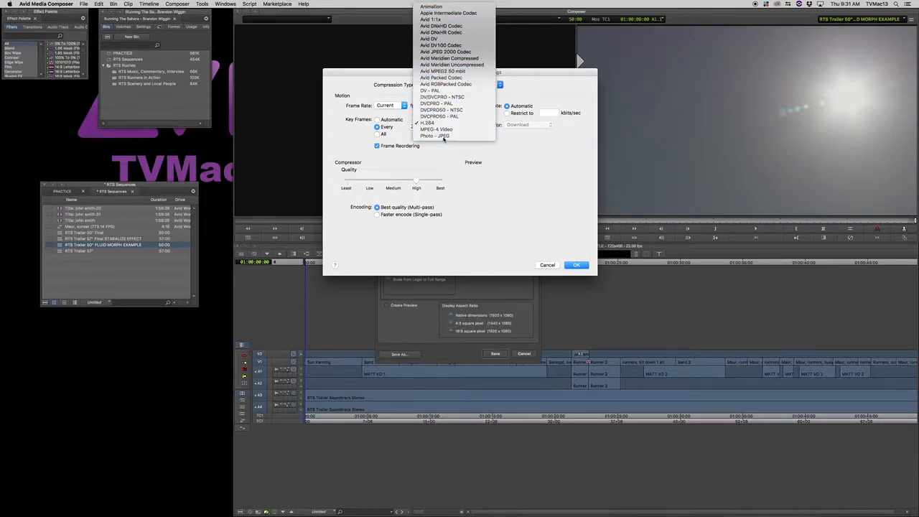
click(429, 124)
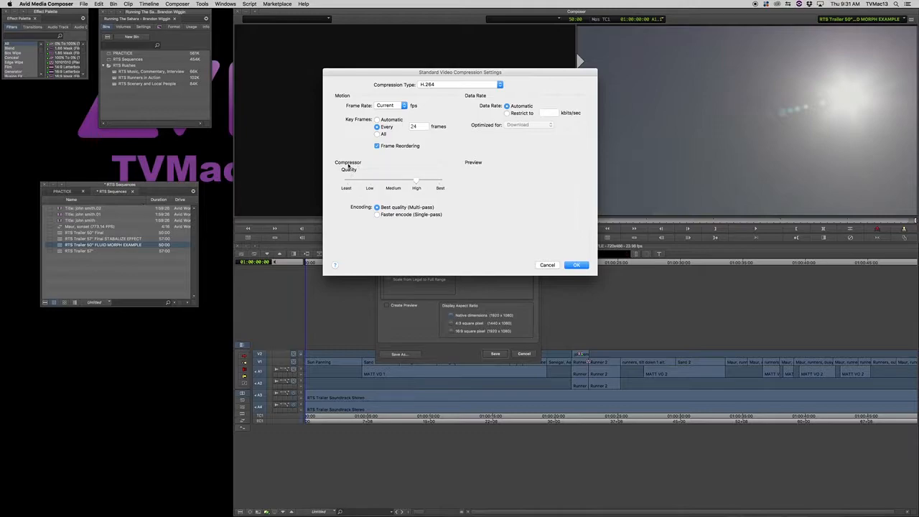
drag(413, 179, 422, 185)
click(576, 265)
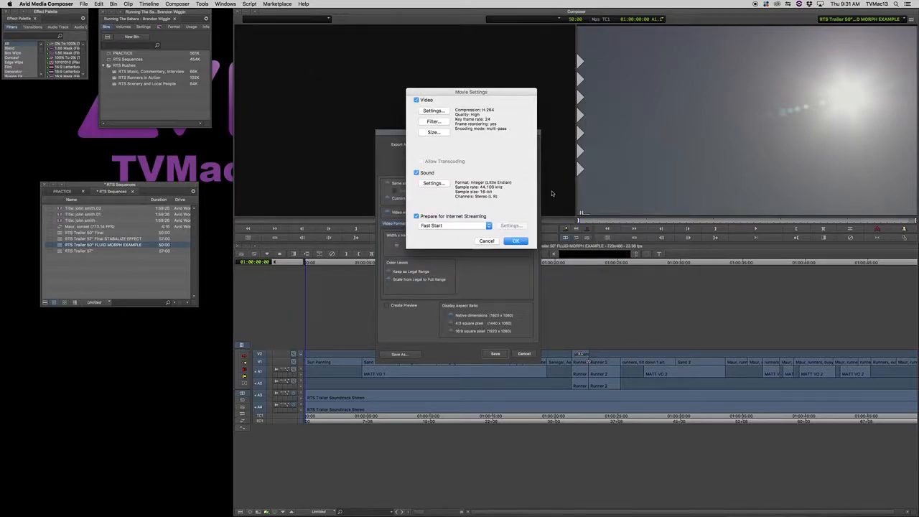
click(516, 241)
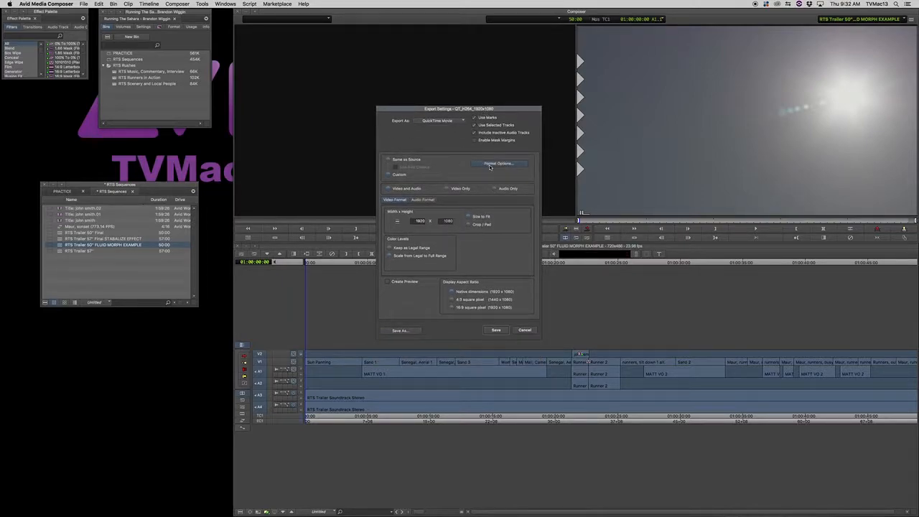
drag(462, 109, 459, 102)
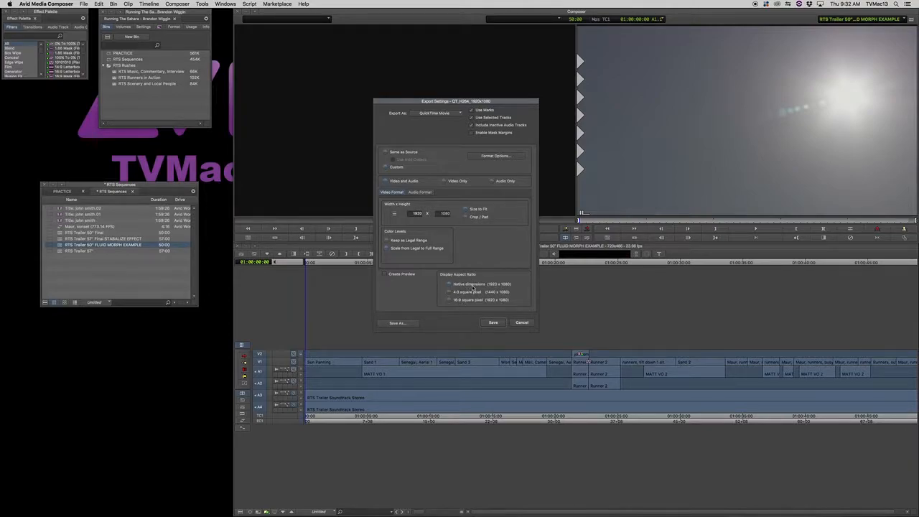
click(405, 323)
drag(496, 97, 497, 93)
Change the export type to QuickTime Reference to review its options and return it to QuickTime Movie.
click(443, 110)
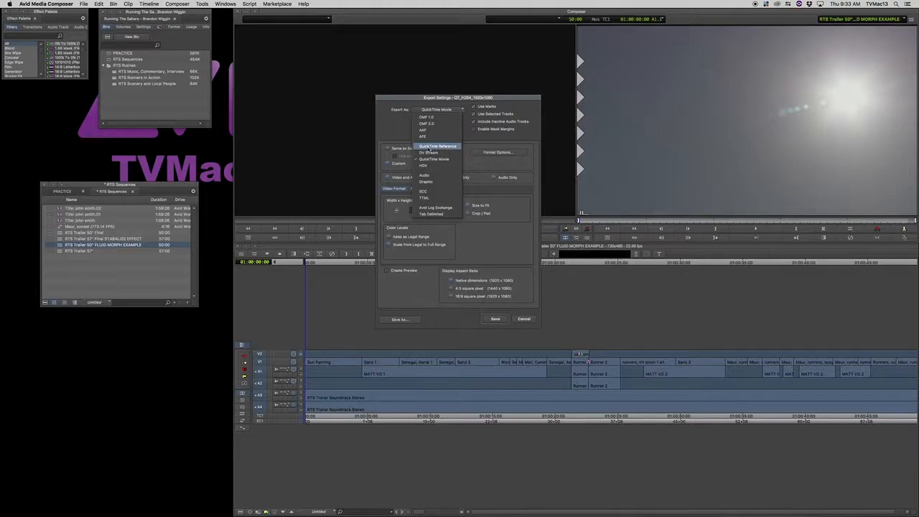
click(430, 147)
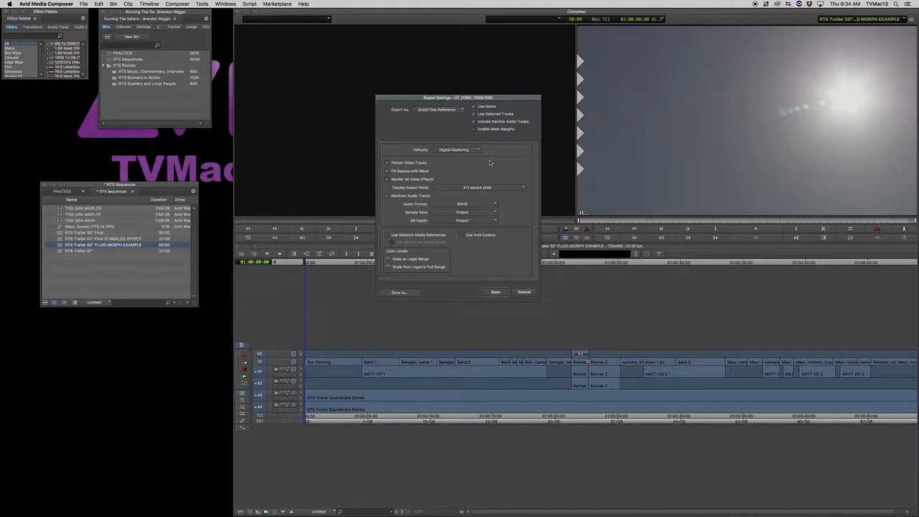
mouse_move(3, 221)
click(448, 110)
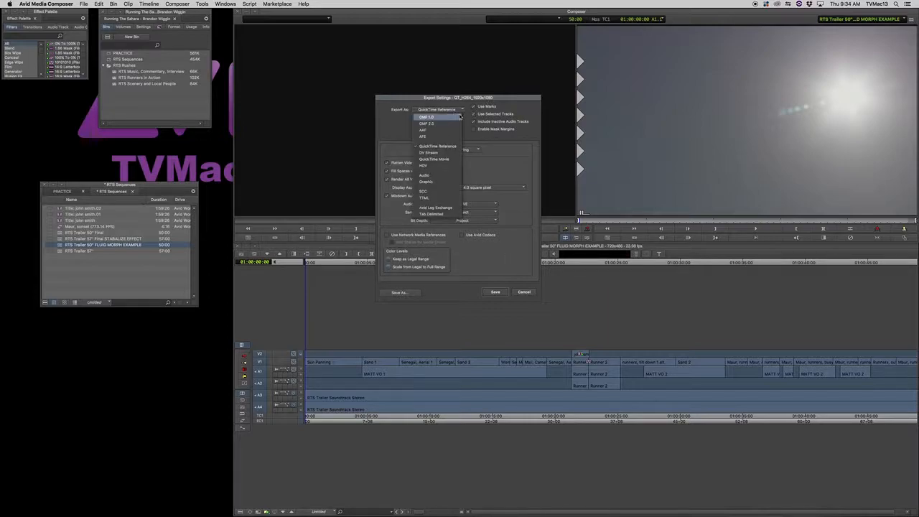
click(438, 159)
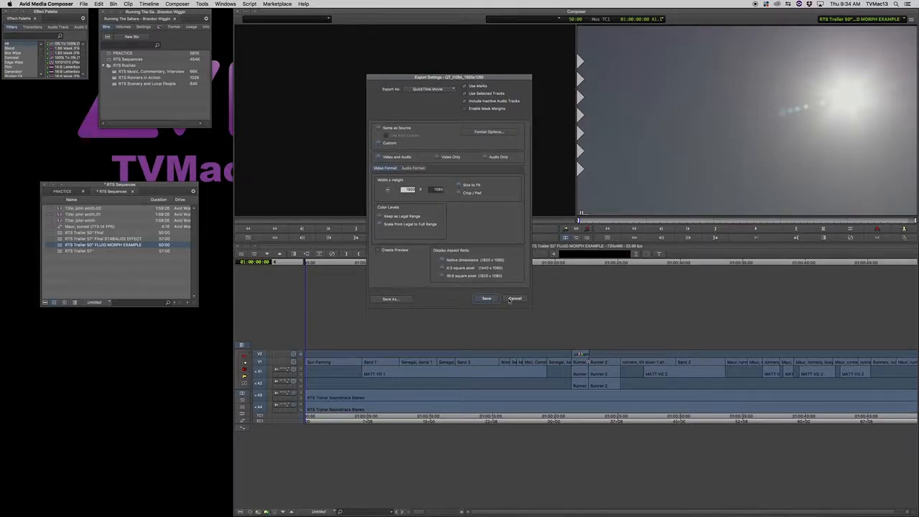
Save the QuickTime Movie export settings and cancel the export without writing a file.
click(484, 298)
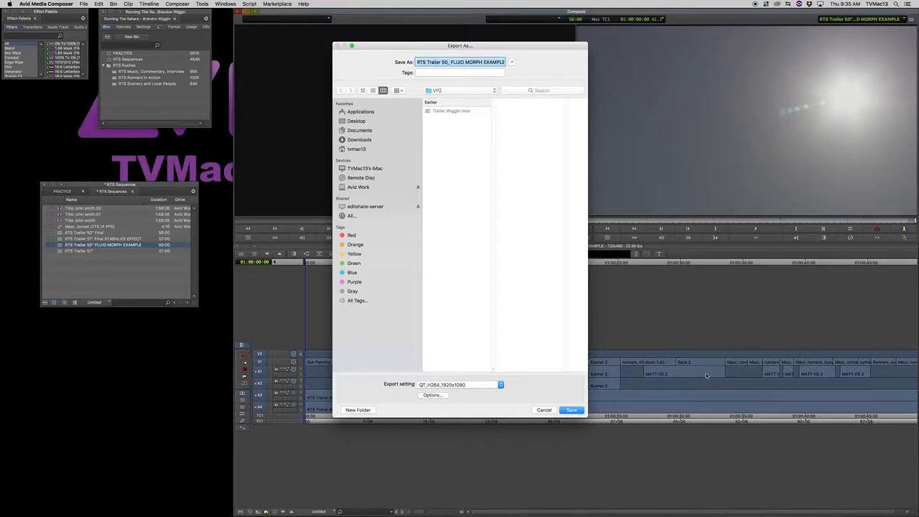
click(544, 410)
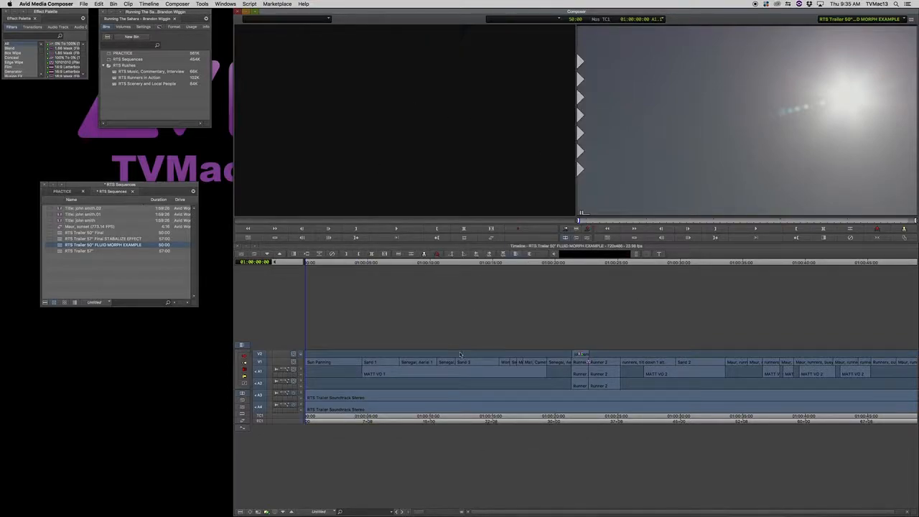